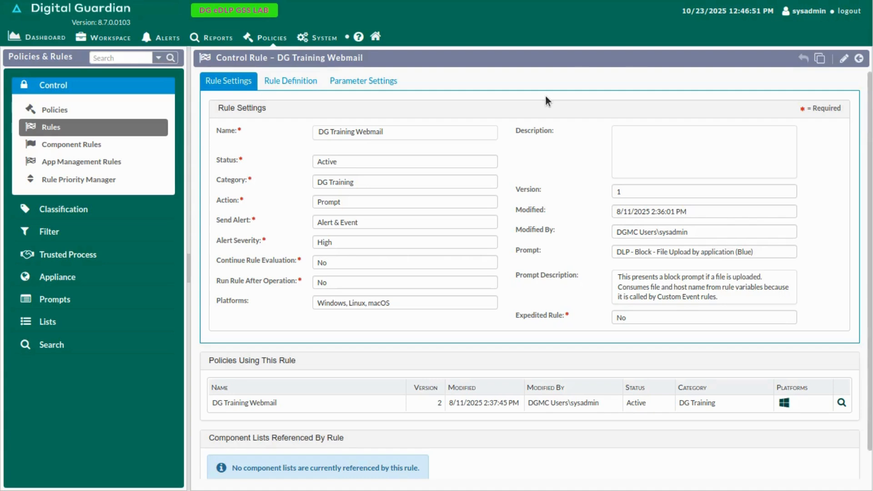
Step: Review the DG Training Webmail control rule's settings, including its prompt, alert type, alert severity and supported platforms
{"action": "left_click_drag", "start_coordinate": [363, 57], "coordinate": [262, 57]}
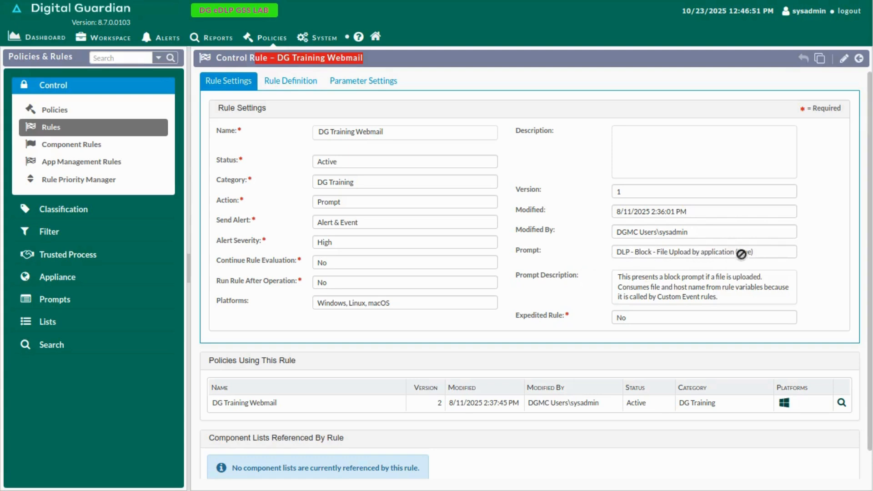
{"action": "left_click_drag", "start_coordinate": [756, 252], "coordinate": [603, 257]}
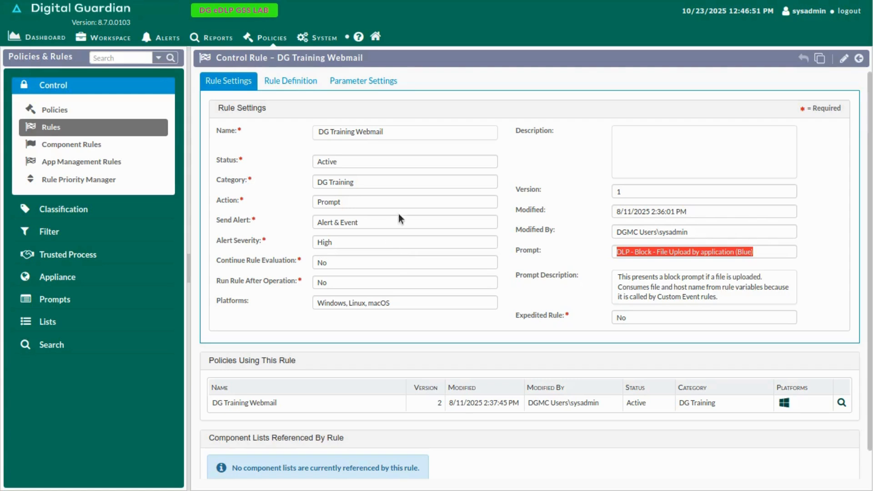
{"action": "left_click_drag", "start_coordinate": [411, 220], "coordinate": [299, 217]}
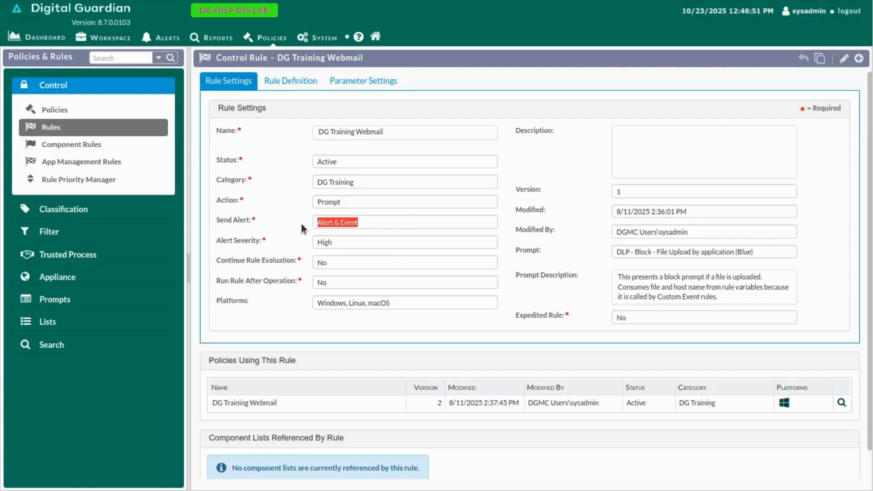
{"action": "left_click_drag", "start_coordinate": [349, 245], "coordinate": [311, 243]}
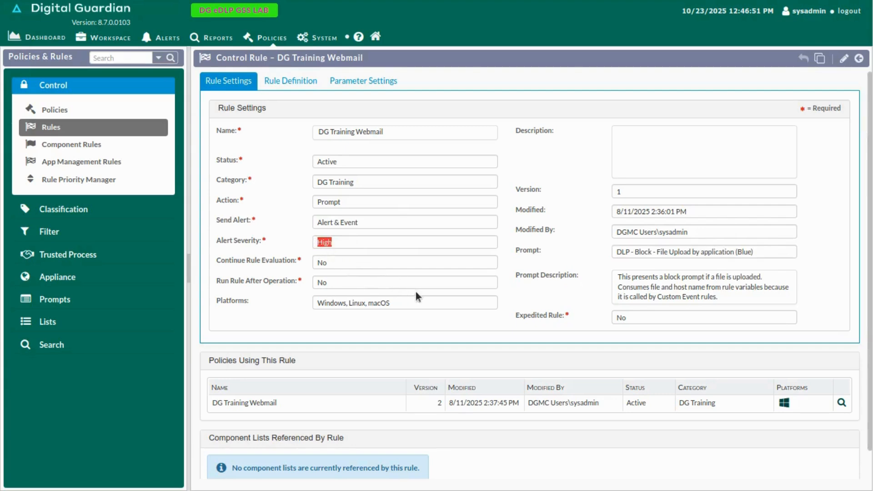
{"action": "left_click_drag", "start_coordinate": [407, 305], "coordinate": [307, 313]}
Step: Examine the DG Training Webmail rule definition, covering the file policy tag conditions and the network transfer upload operation
{"action": "left_click", "coordinate": [291, 81]}
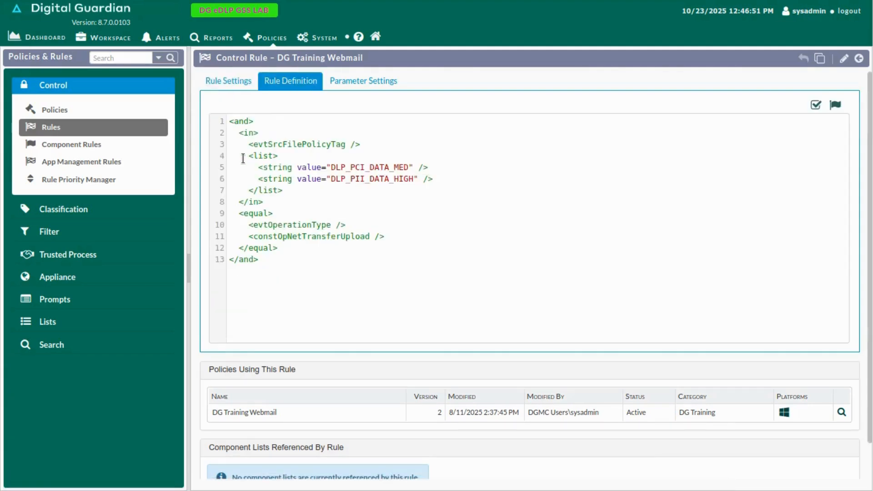
{"action": "left_click", "coordinate": [229, 121]}
{"action": "left_click_drag", "start_coordinate": [230, 121], "coordinate": [285, 265]}
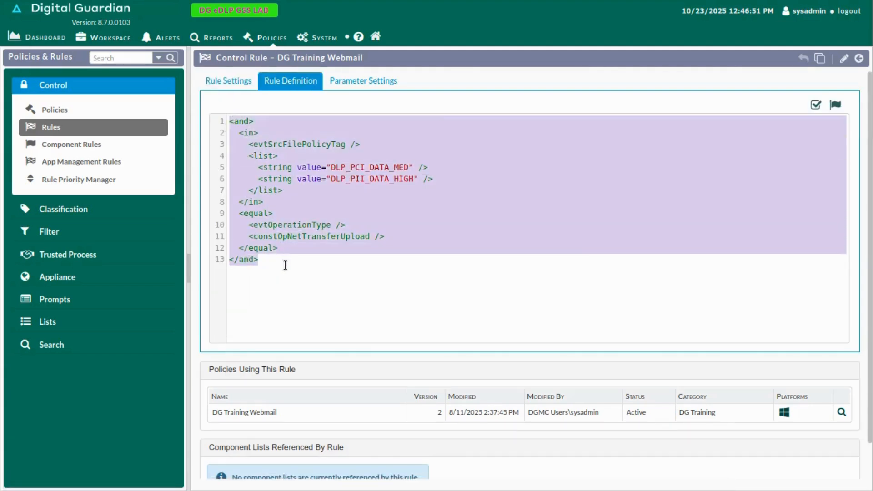
{"action": "left_click", "coordinate": [285, 265]}
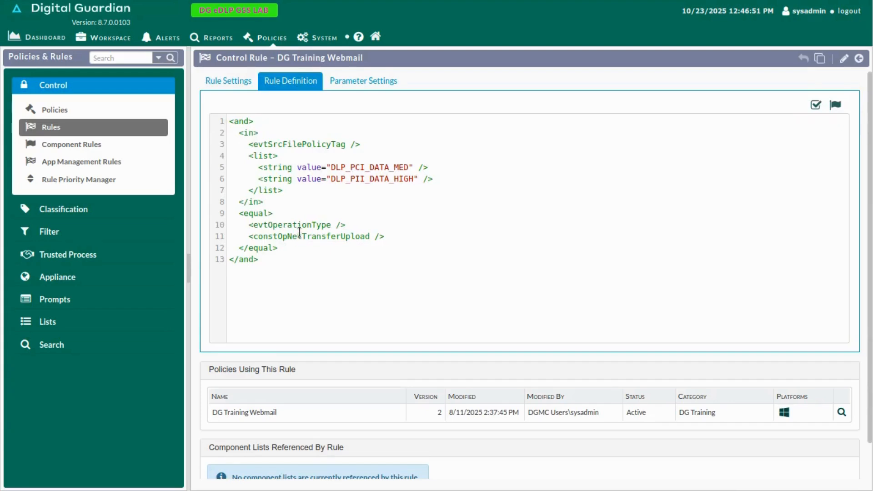
{"action": "left_click_drag", "start_coordinate": [249, 237], "coordinate": [393, 237]}
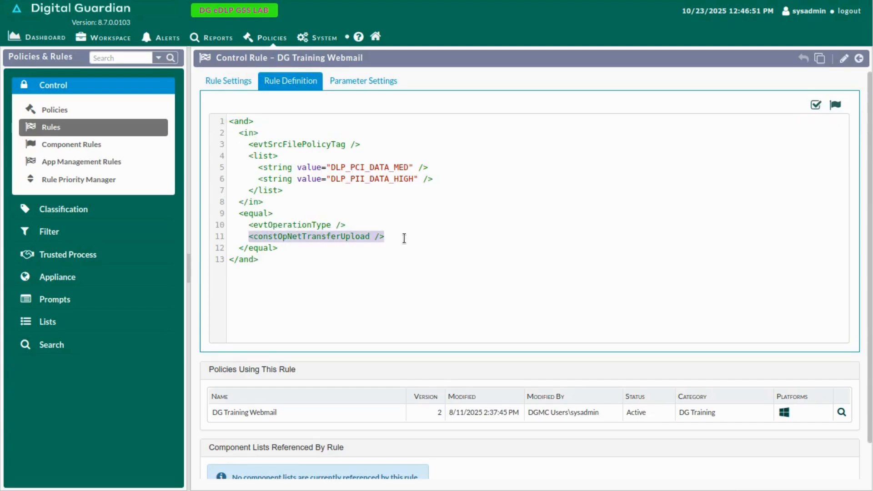
{"action": "left_click_drag", "start_coordinate": [254, 144], "coordinate": [304, 206]}
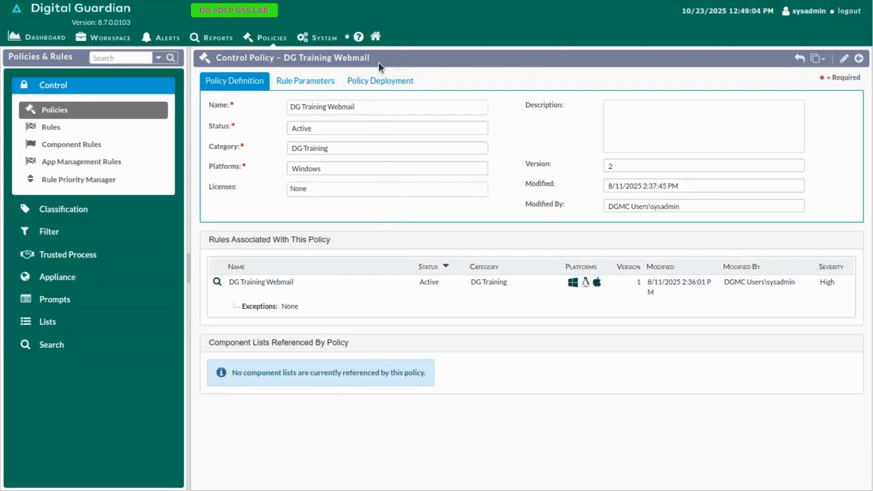
Step: Check the DG Training Webmail policy's associated rule and deployment target, including its entry in the agent's deployed policies
{"action": "left_click_drag", "start_coordinate": [378, 62], "coordinate": [313, 59]}
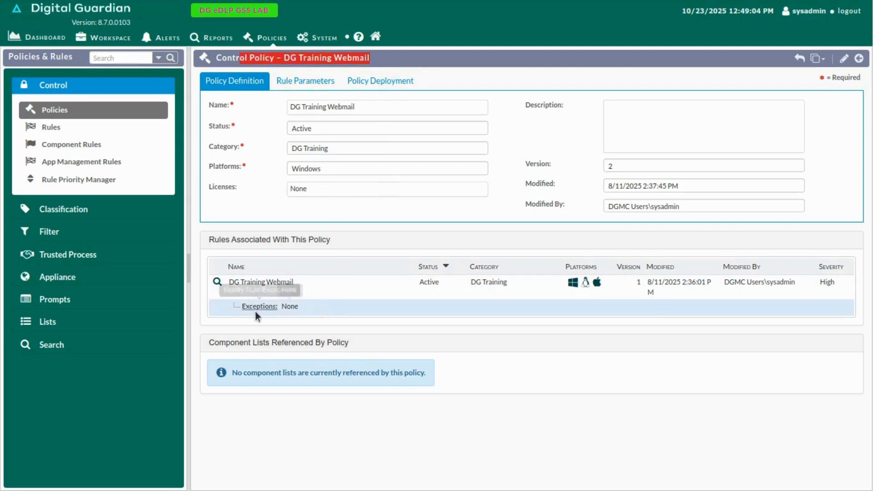
{"action": "left_click_drag", "start_coordinate": [294, 282], "coordinate": [230, 278]}
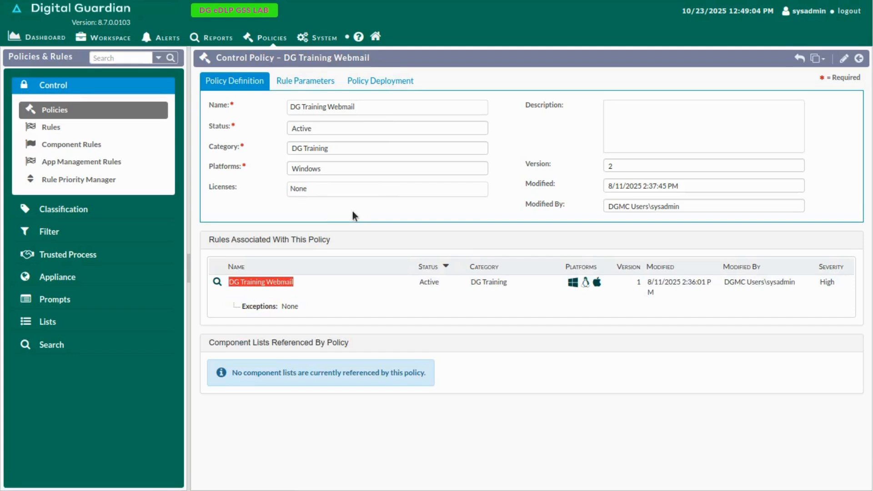
{"action": "left_click", "coordinate": [378, 81]}
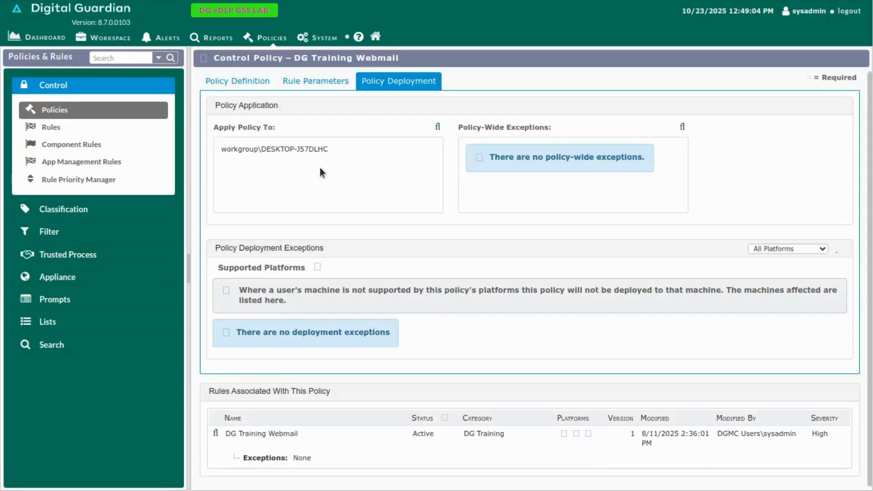
{"action": "left_click_drag", "start_coordinate": [329, 150], "coordinate": [219, 149]}
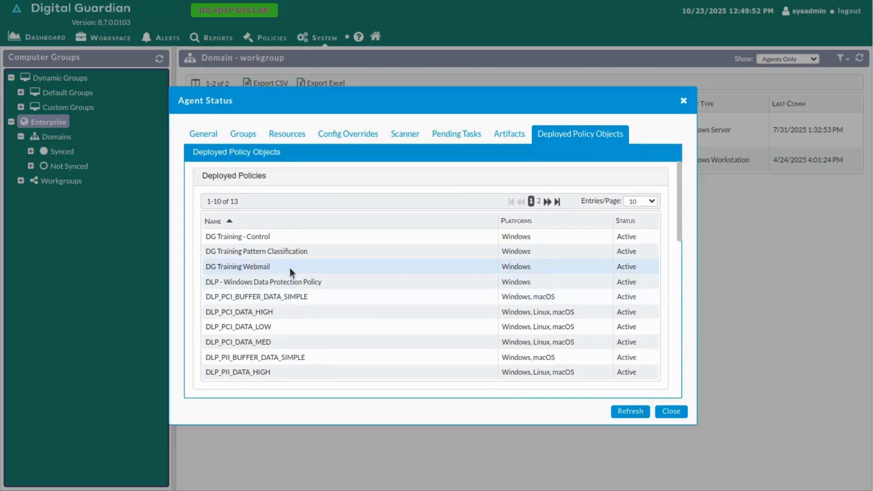
{"action": "left_click_drag", "start_coordinate": [290, 268], "coordinate": [203, 267]}
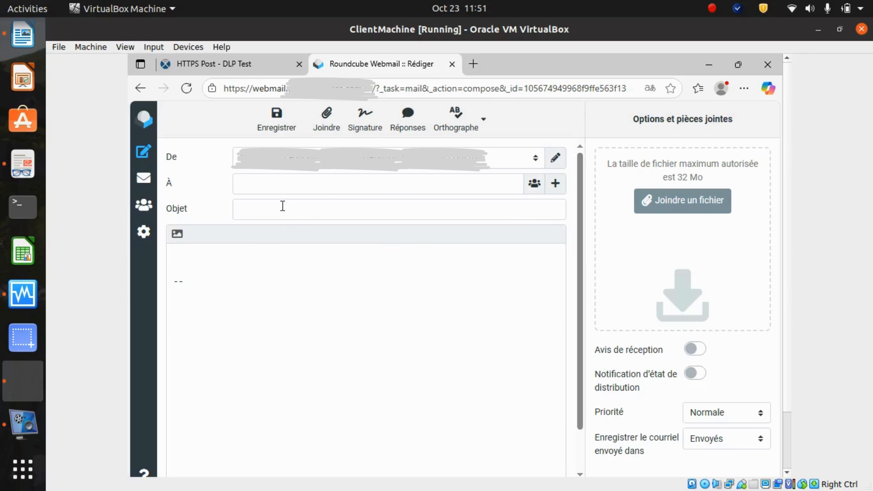
Step: Try to attach DLPTEST-State-A.xlsx from the DLP-Test-State-Data folder to the new Roundcube message in the client virtual machine
{"action": "left_click", "coordinate": [680, 205]}
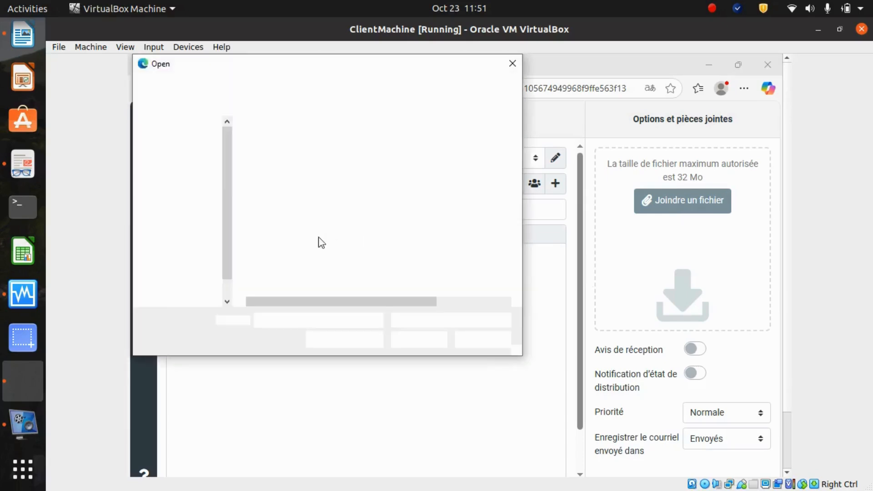
{"action": "double_click", "coordinate": [286, 143]}
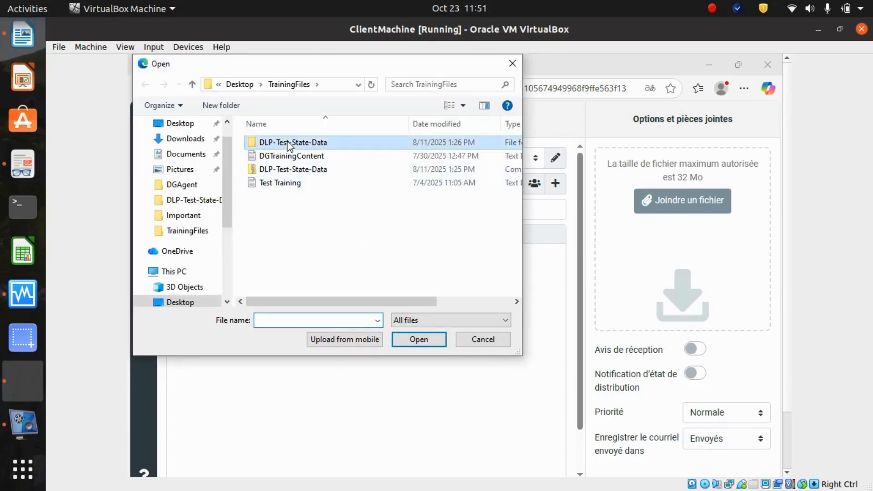
{"action": "left_click", "coordinate": [288, 145]}
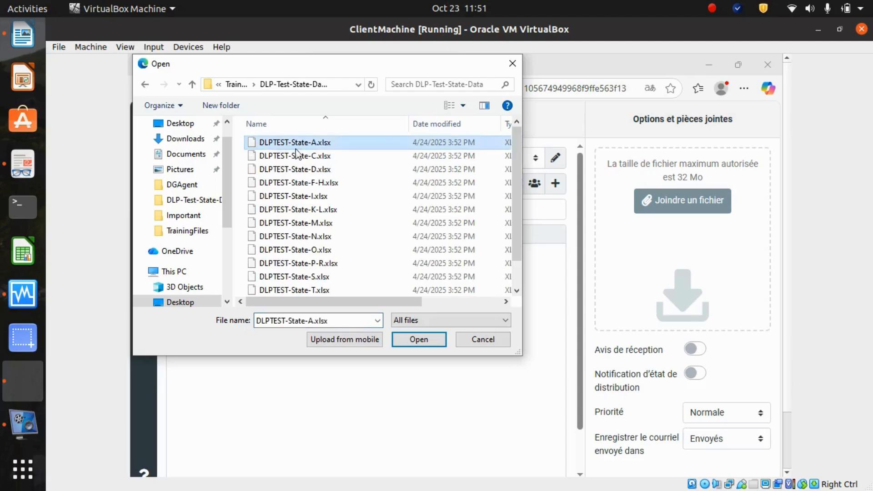
{"action": "left_click", "coordinate": [418, 341]}
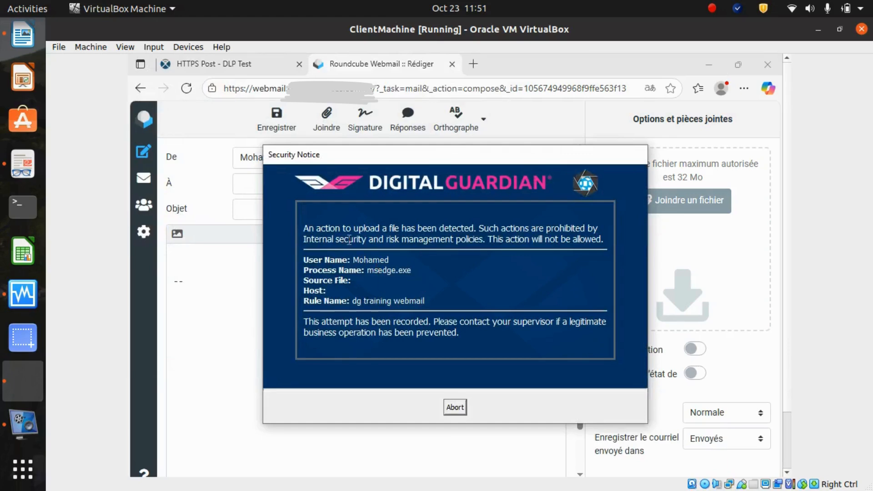
Step: Read the Digital Guardian security notice's message and rule name, and abort the file upload
{"action": "left_click_drag", "start_coordinate": [316, 229], "coordinate": [492, 239]}
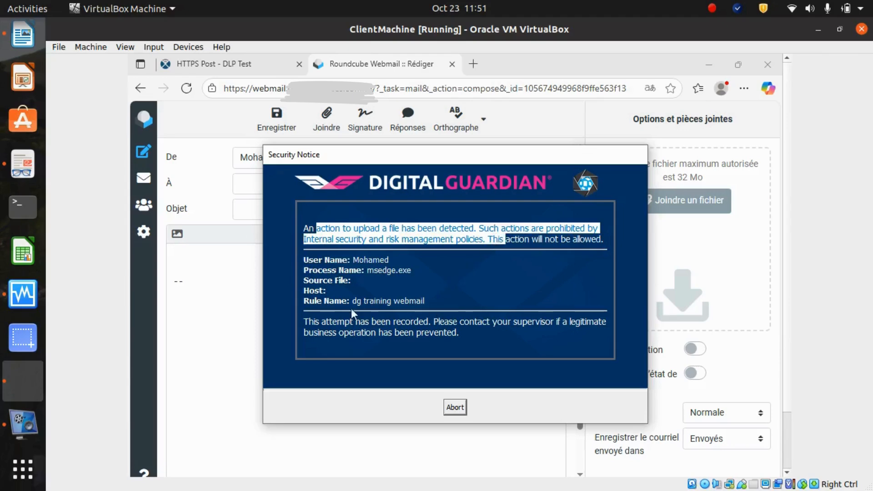
{"action": "mouse_move", "coordinate": [351, 301]}
{"action": "left_mouse_down"}
{"action": "mouse_move", "coordinate": [446, 299]}
{"action": "mouse_move", "coordinate": [357, 300]}
{"action": "left_mouse_up"}
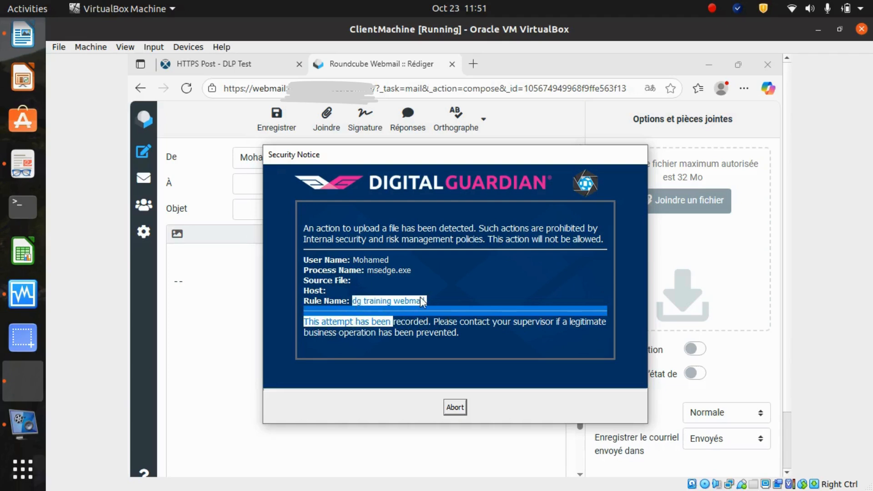
{"action": "left_click", "coordinate": [450, 324]}
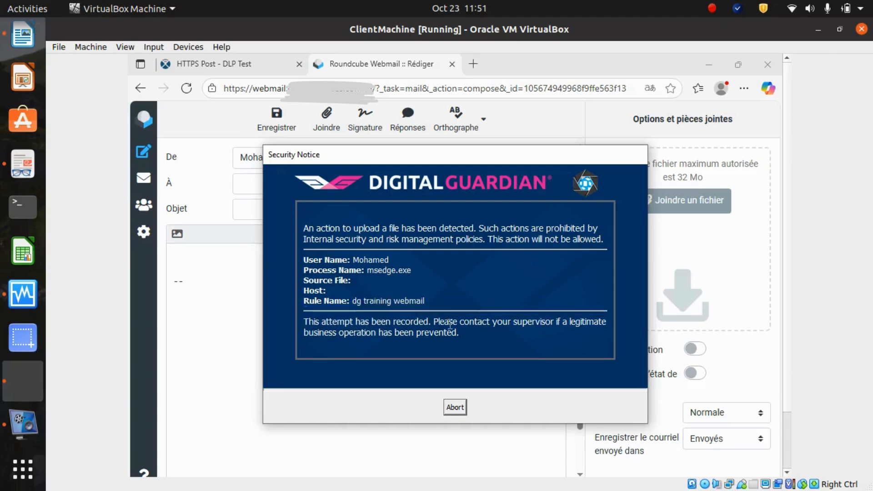
{"action": "left_click", "coordinate": [456, 407]}
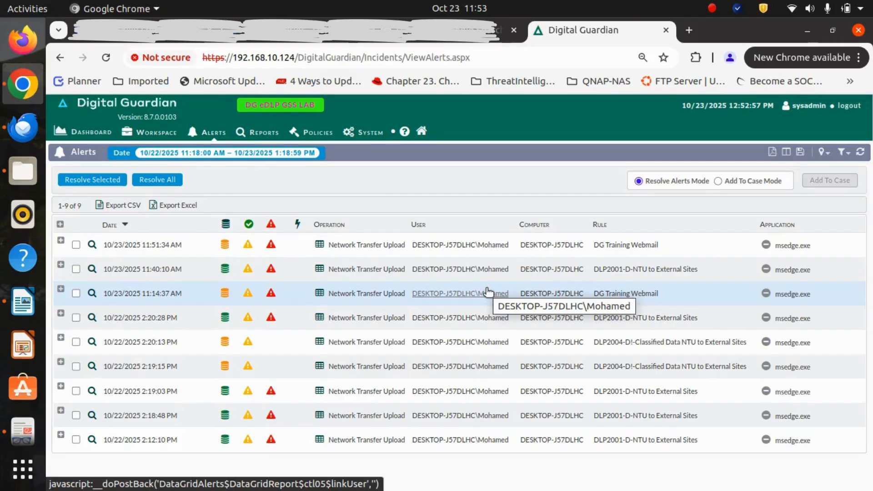
Step: Expand the 10/23/2025 11:51:34 AM alert in the Digital Guardian console and examine its operation, user, rule and host name
{"action": "double_click", "coordinate": [92, 152]}
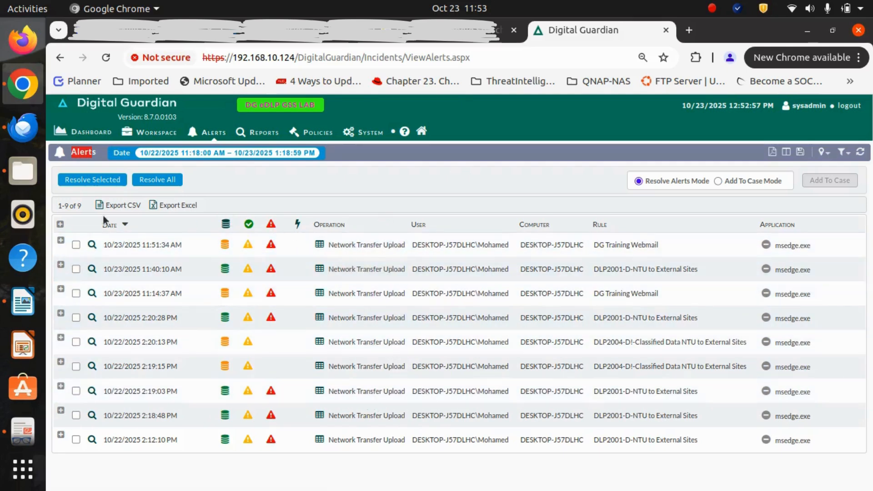
{"action": "left_click", "coordinate": [61, 242]}
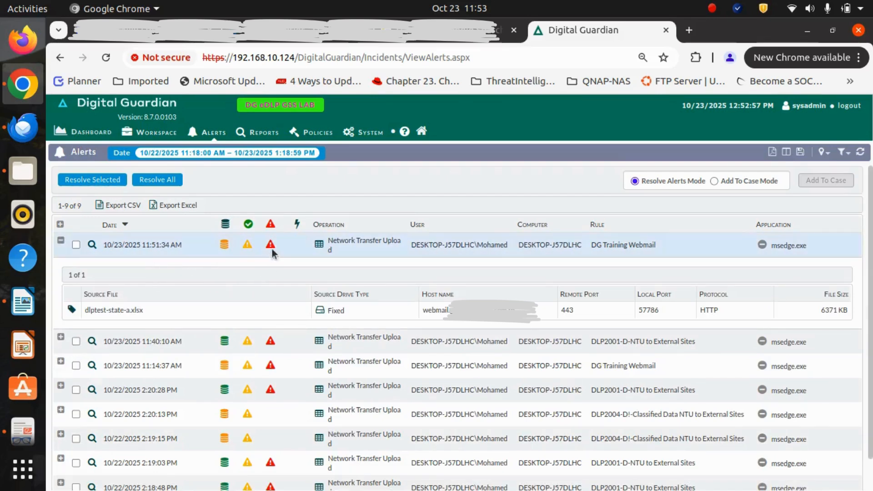
{"action": "mouse_move", "coordinate": [273, 245]}
{"action": "mouse_move", "coordinate": [224, 247]}
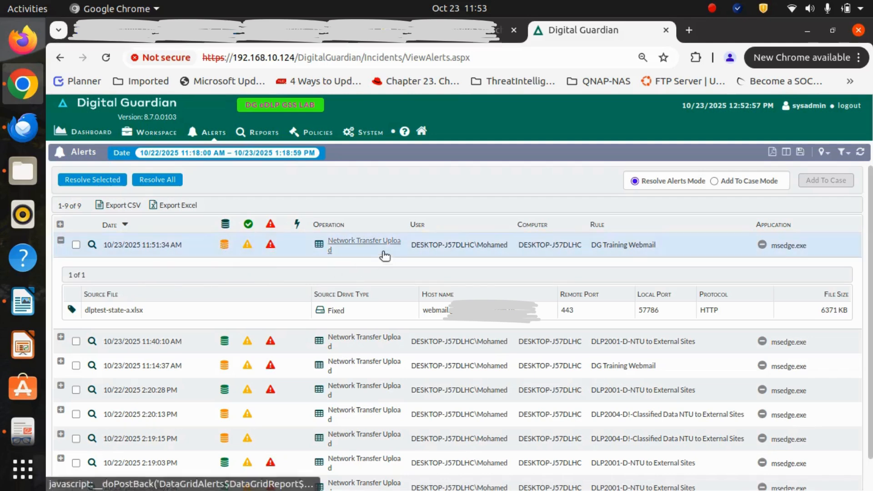
{"action": "left_click_drag", "start_coordinate": [325, 237], "coordinate": [350, 252]}
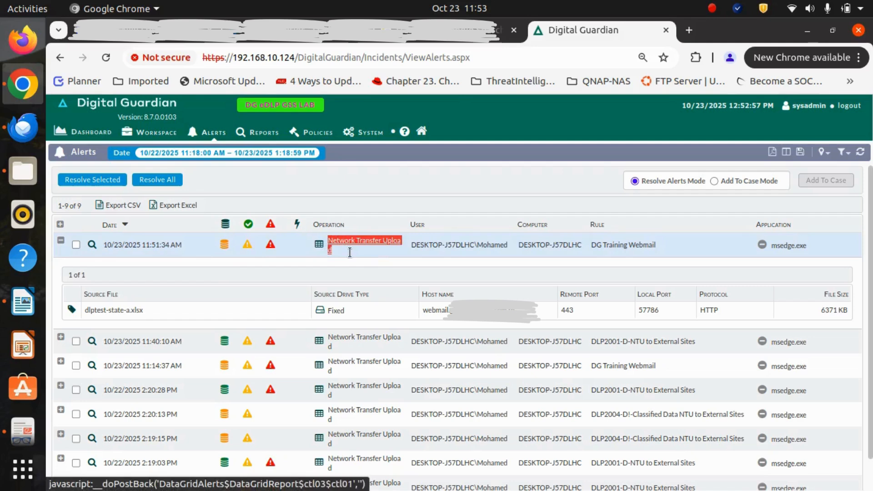
{"action": "left_click", "coordinate": [411, 248]}
{"action": "left_click_drag", "start_coordinate": [411, 247], "coordinate": [508, 249]}
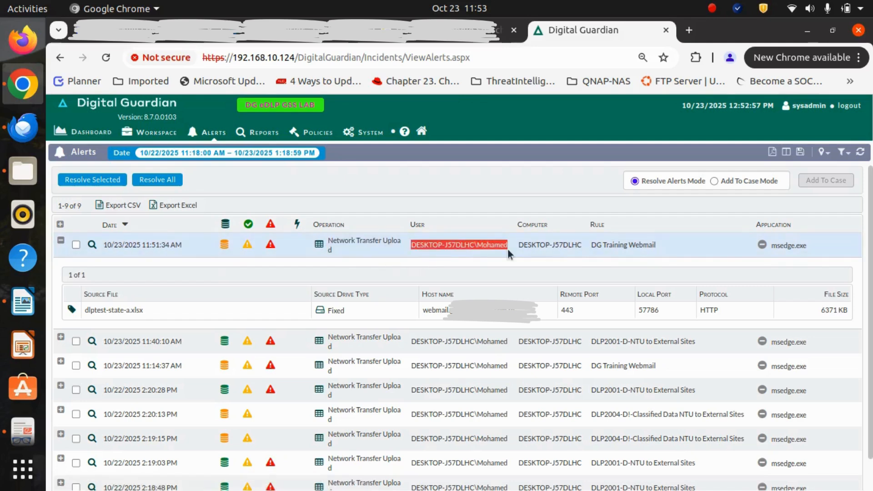
{"action": "left_click", "coordinate": [593, 245]}
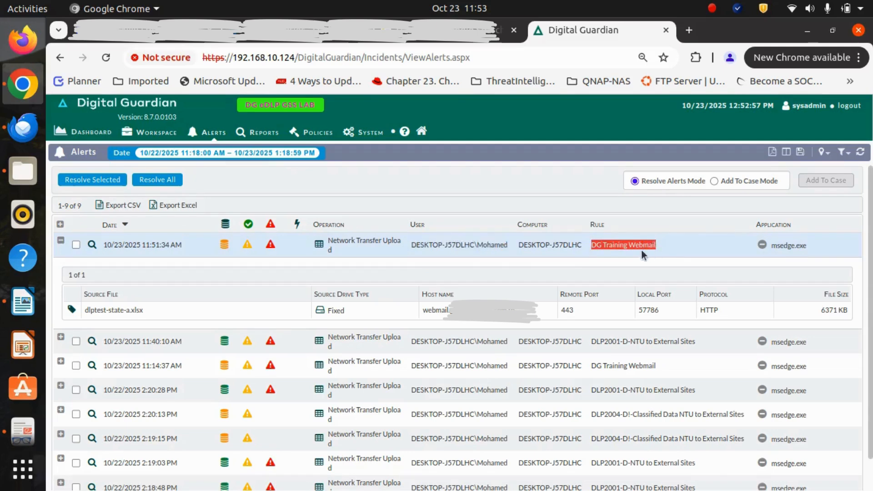
{"action": "left_click_drag", "start_coordinate": [421, 312], "coordinate": [451, 313]}
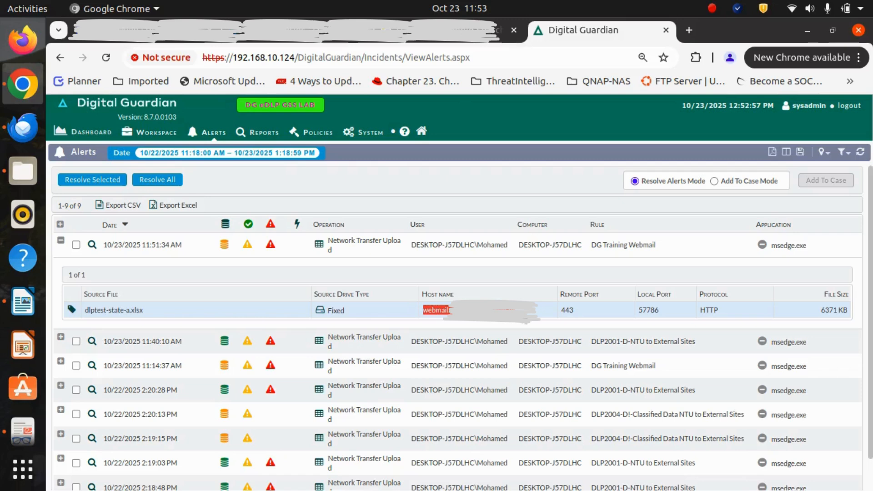
Step: Inspect the classification details of dlptest-state-a.xlsx, covering its policy tags and content patterns, and close them
{"action": "left_click", "coordinate": [73, 310]}
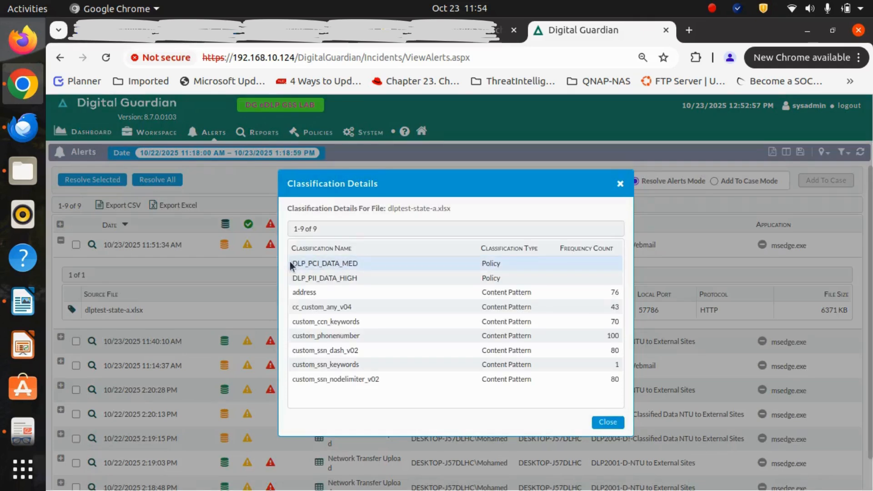
{"action": "left_click_drag", "start_coordinate": [347, 267], "coordinate": [358, 265]}
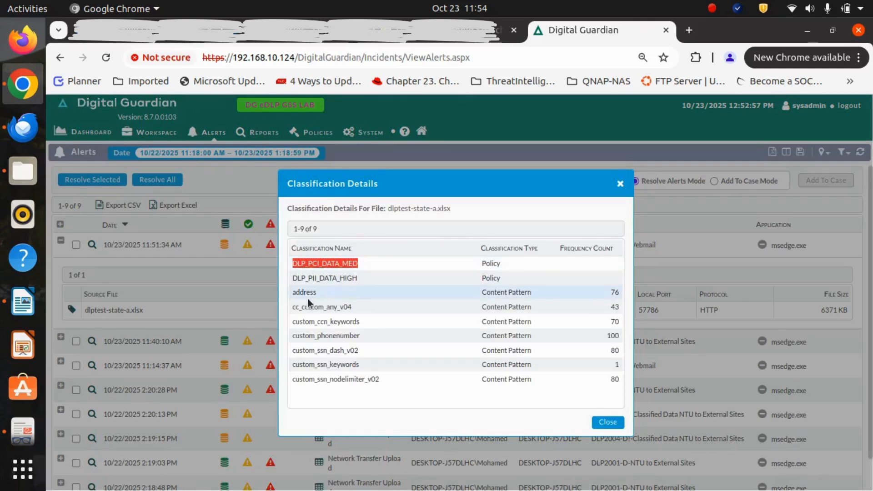
{"action": "left_click_drag", "start_coordinate": [292, 293], "coordinate": [604, 299]}
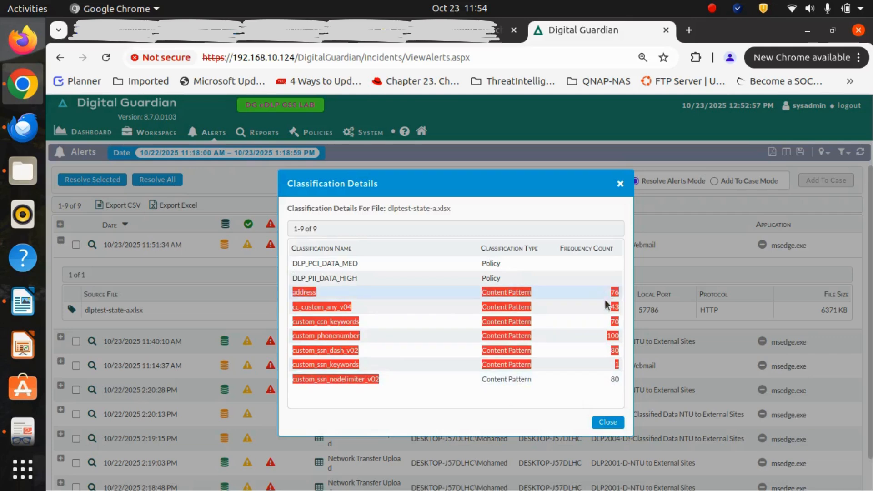
{"action": "left_click", "coordinate": [608, 423]}
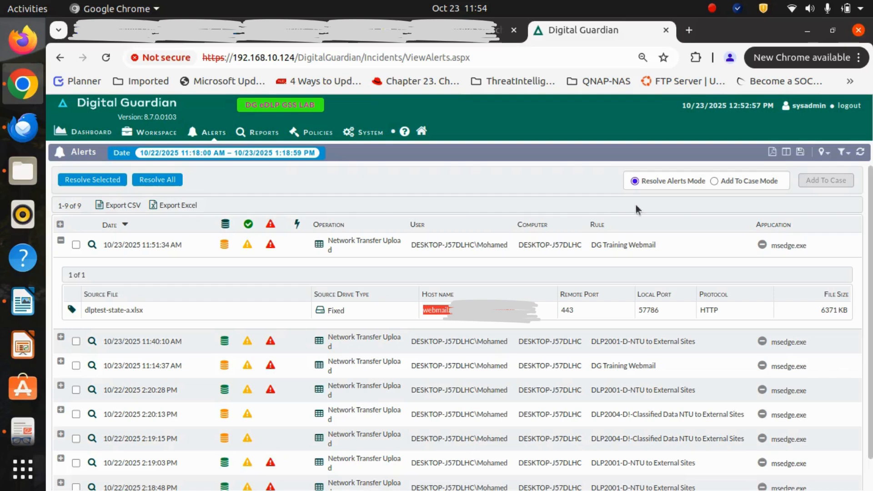
Step: Switch to Add To Case mode and begin adding the 10/23/2025 11:51:34 AM alert to a case, choosing the case
{"action": "left_click", "coordinate": [714, 181]}
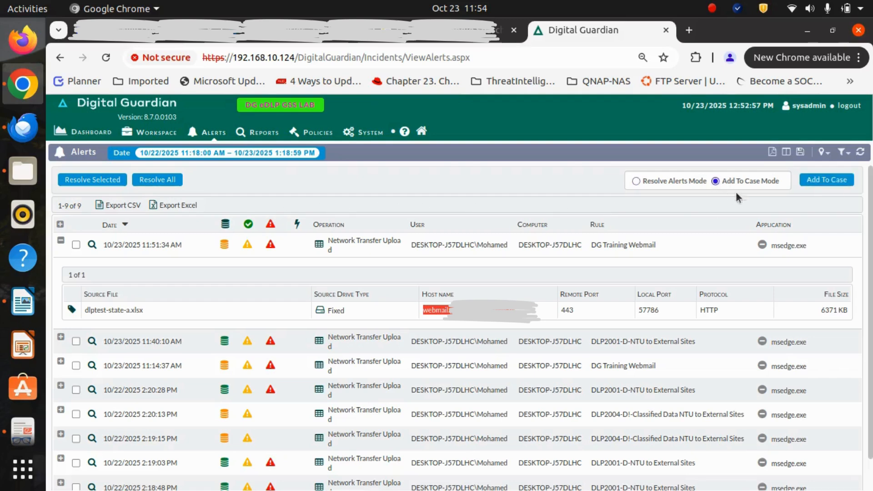
{"action": "left_click", "coordinate": [75, 246]}
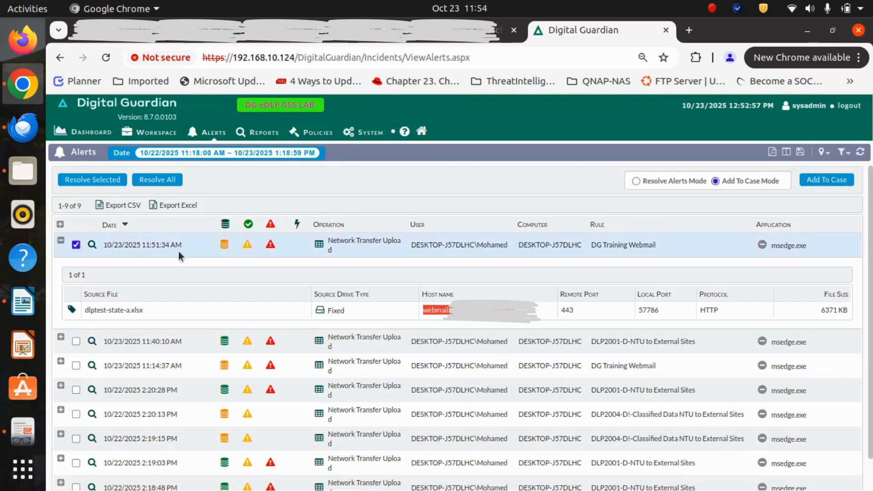
{"action": "left_click", "coordinate": [840, 182]}
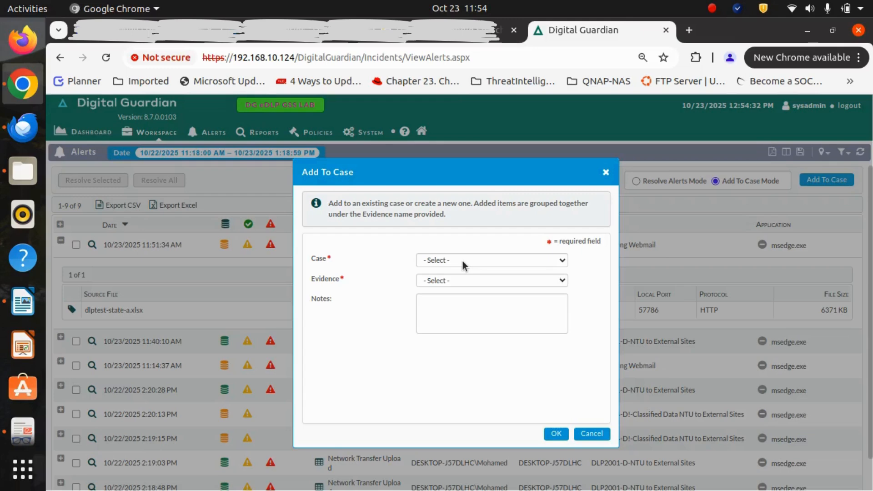
{"action": "left_click", "coordinate": [462, 260]}
{"action": "left_click", "coordinate": [458, 282]}
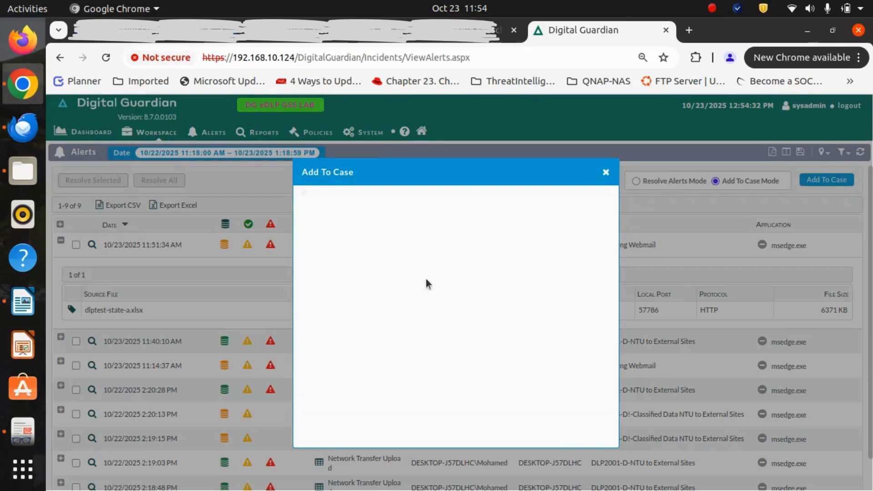